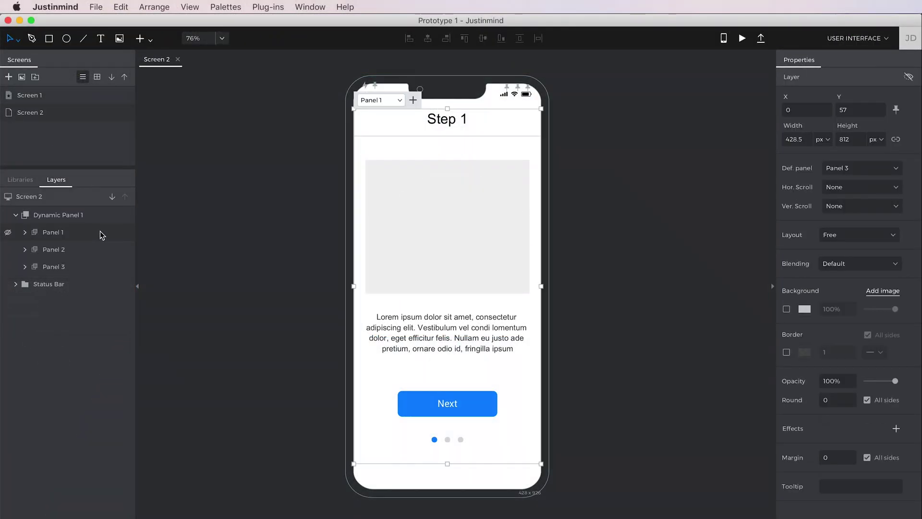
Reveal Panel 2 and Panel 3 of the dynamic panel, then select the Get started button.
click(104, 252)
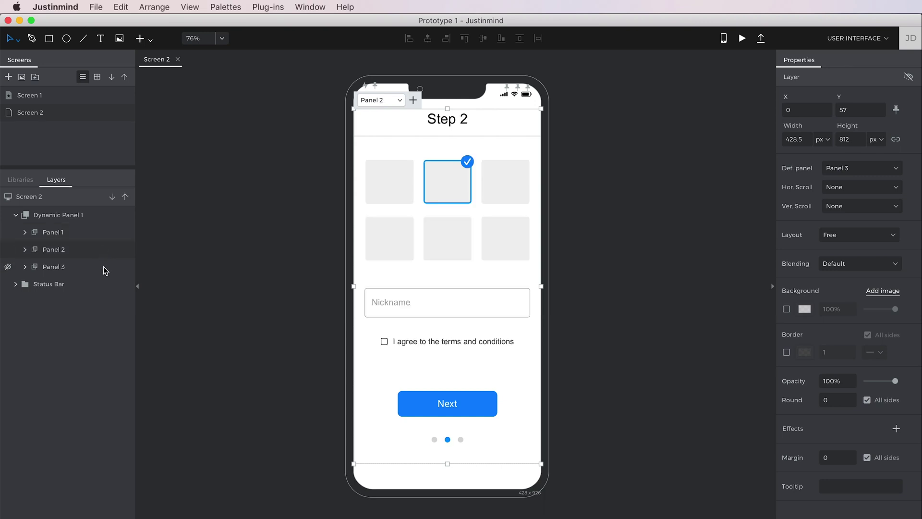
click(106, 268)
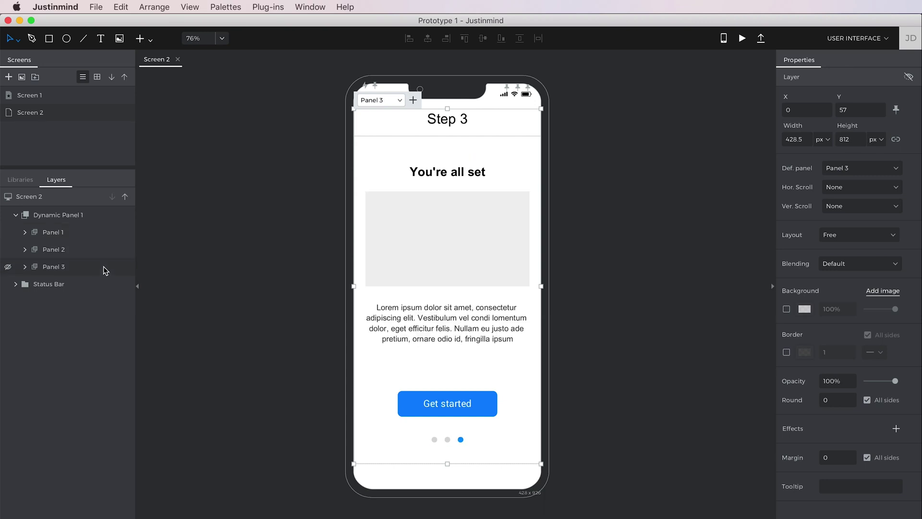
click(483, 408)
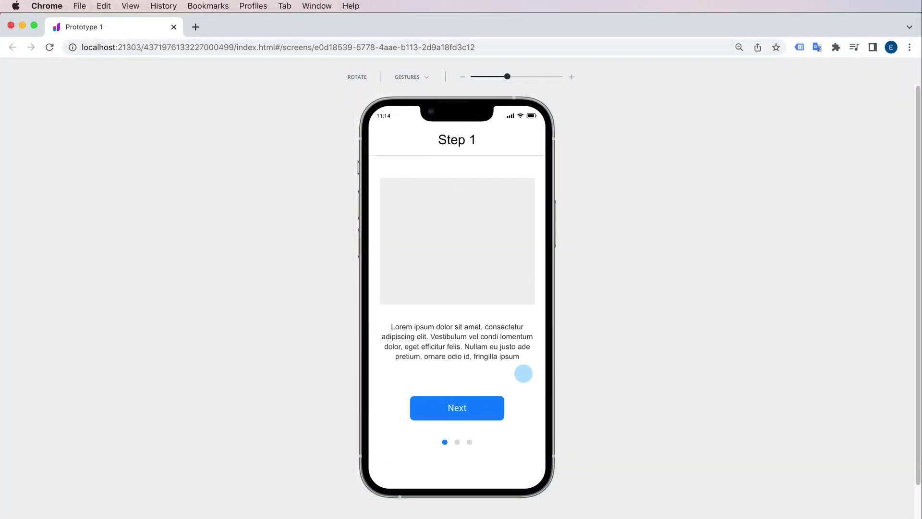
Tap Next on Step 1 and again on Step 2 to reach the Step 3 screen.
click(487, 409)
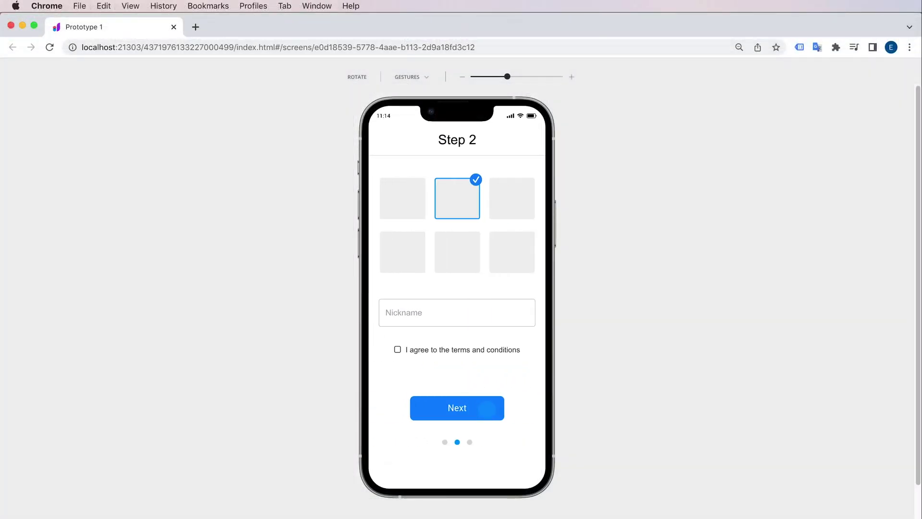
click(487, 409)
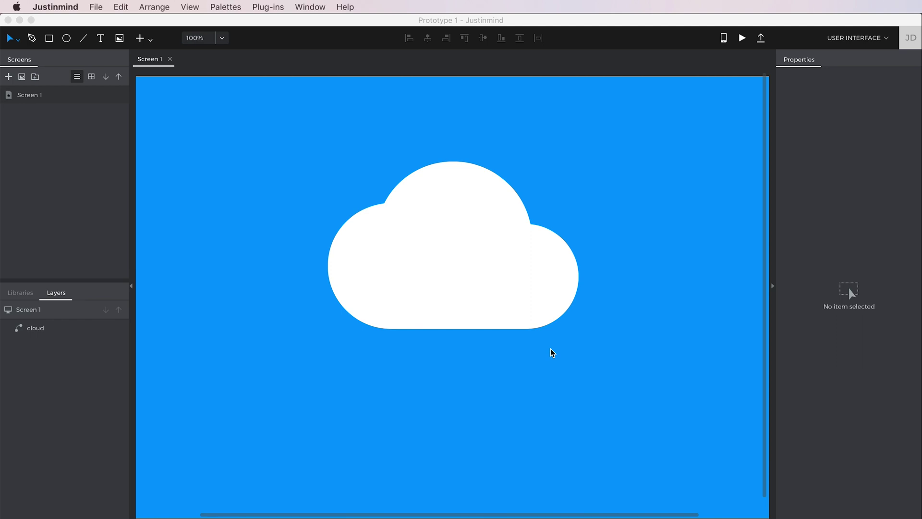
Group the cloud shape into a new dynamic panel.
click(430, 203)
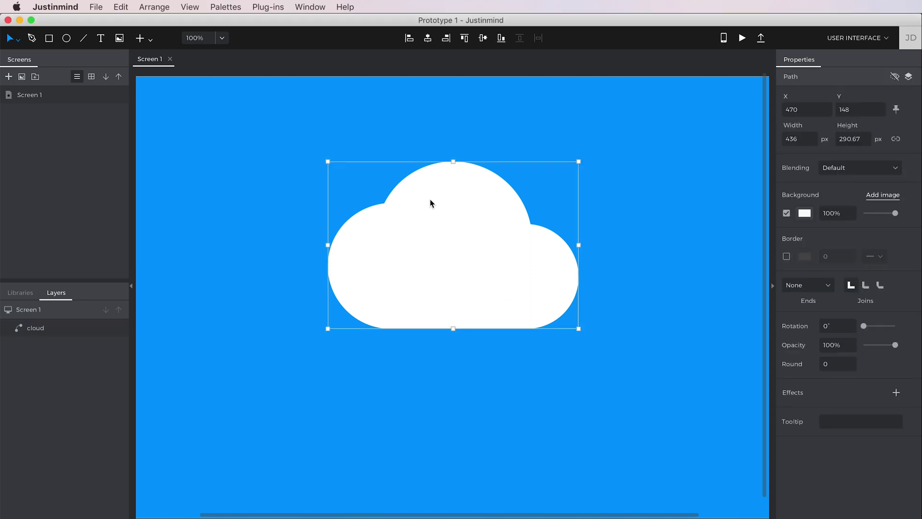
right_click(422, 174)
mouse_move(481, 337)
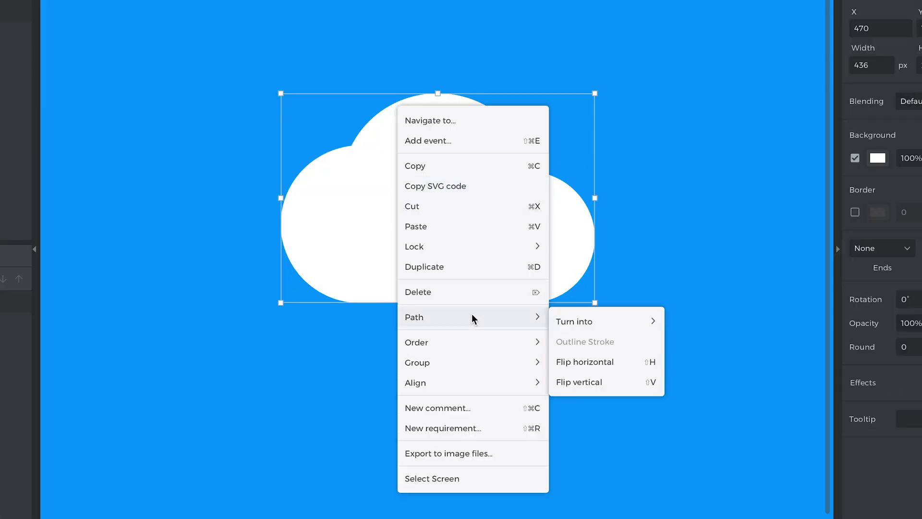
mouse_move(489, 364)
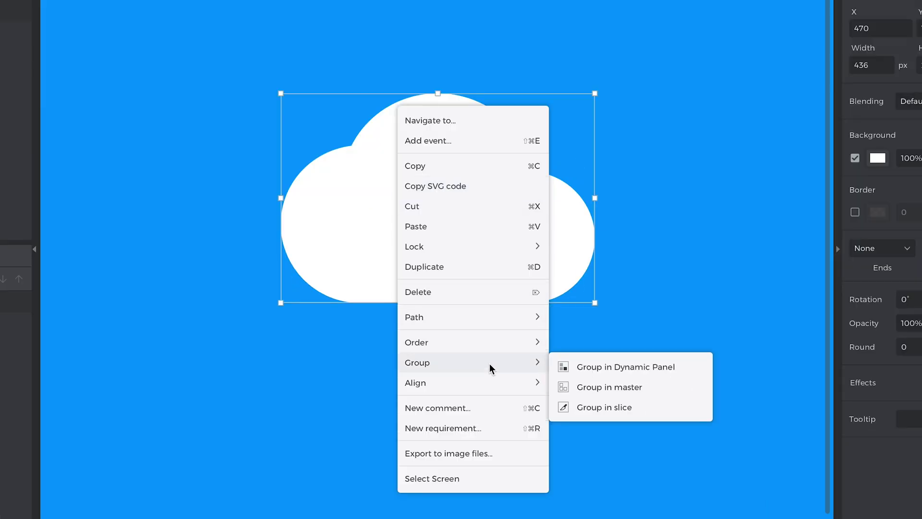
click(687, 368)
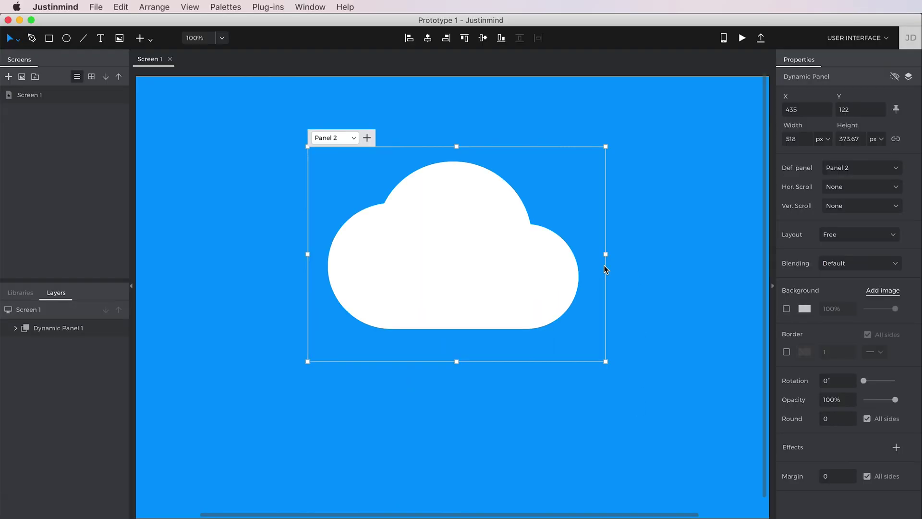
Shrink the dynamic panel and shift the cloud inside so the panel crops it.
drag(629, 209, 505, 207)
drag(507, 253, 501, 252)
drag(405, 361, 400, 280)
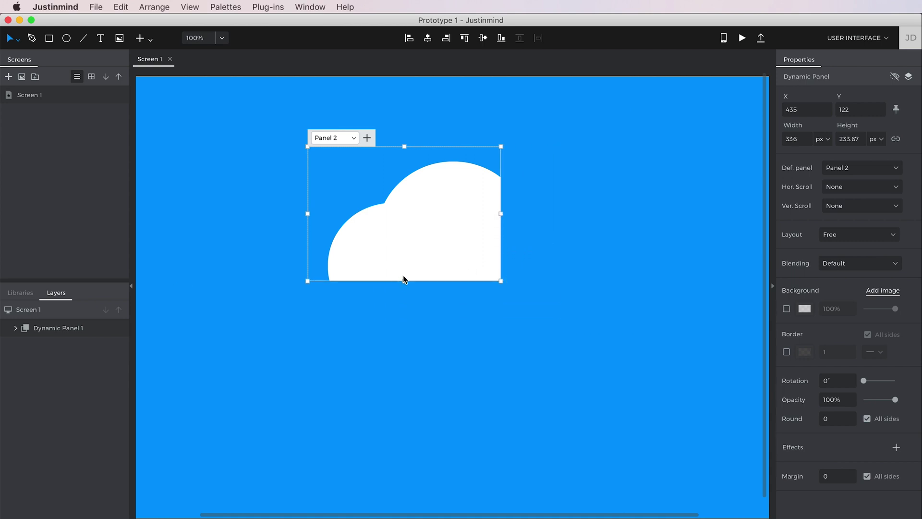
double_click(435, 244)
drag(447, 253, 469, 180)
drag(478, 216, 331, 233)
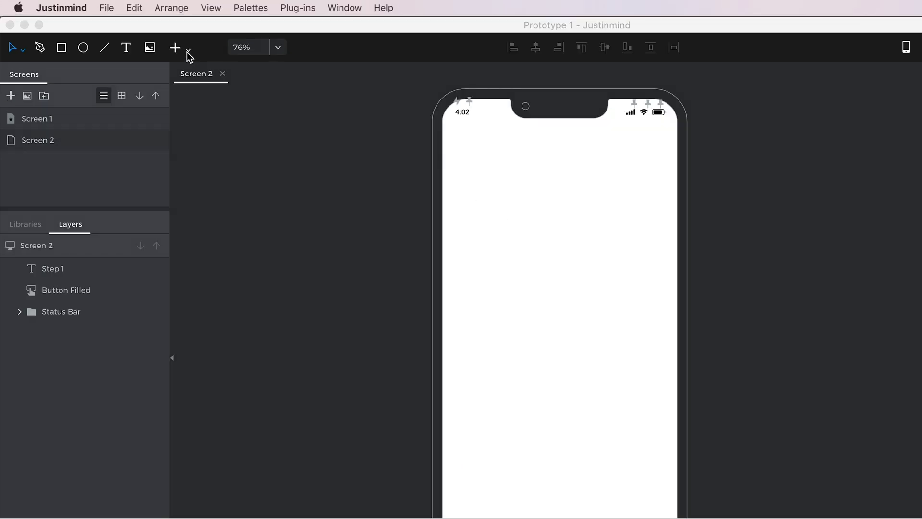
Insert a dynamic panel spanning Screen 2 from below the status bar downward.
click(142, 41)
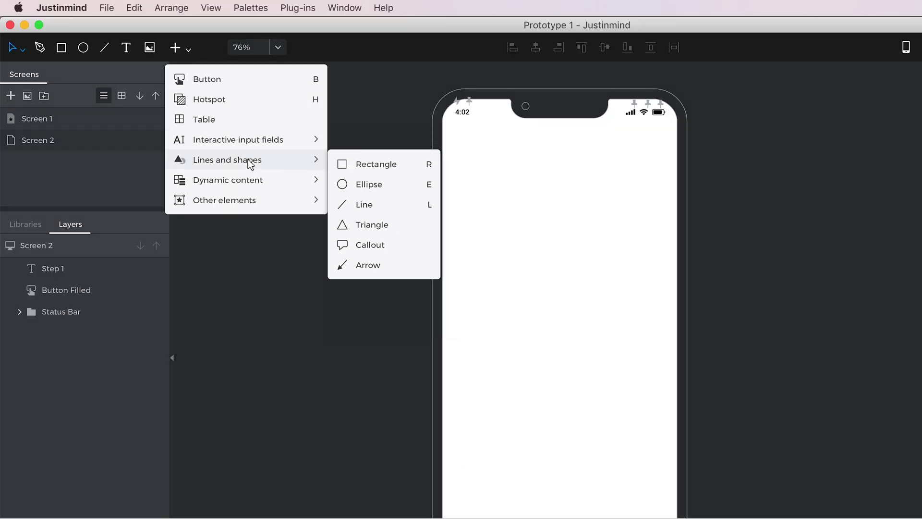
mouse_move(264, 181)
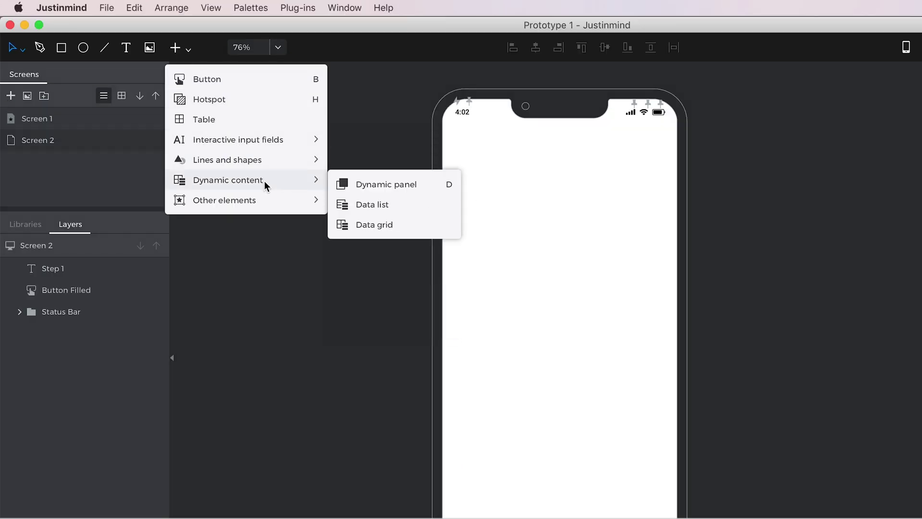
click(424, 185)
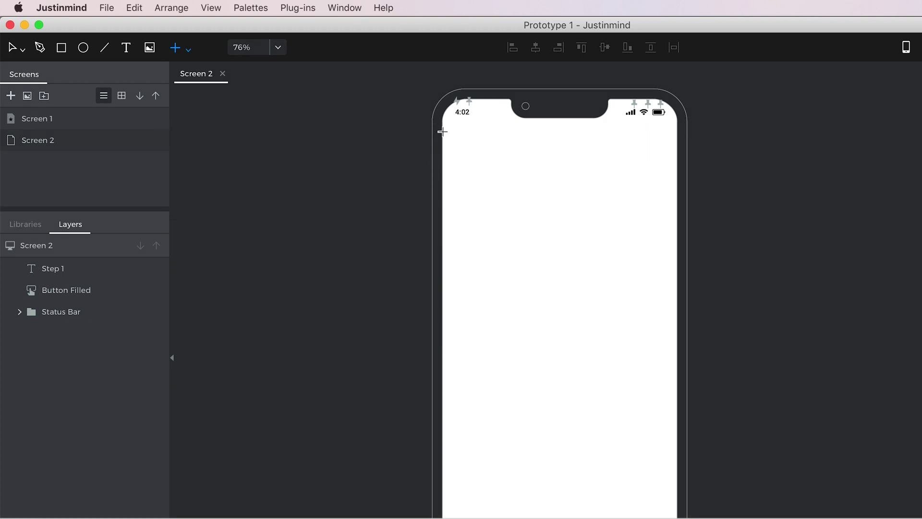
drag(442, 132, 676, 515)
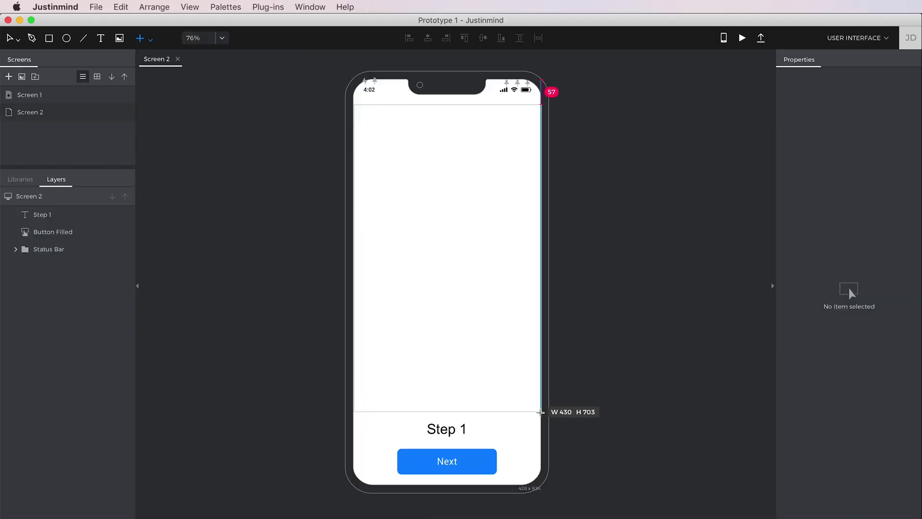
drag(541, 412, 541, 418)
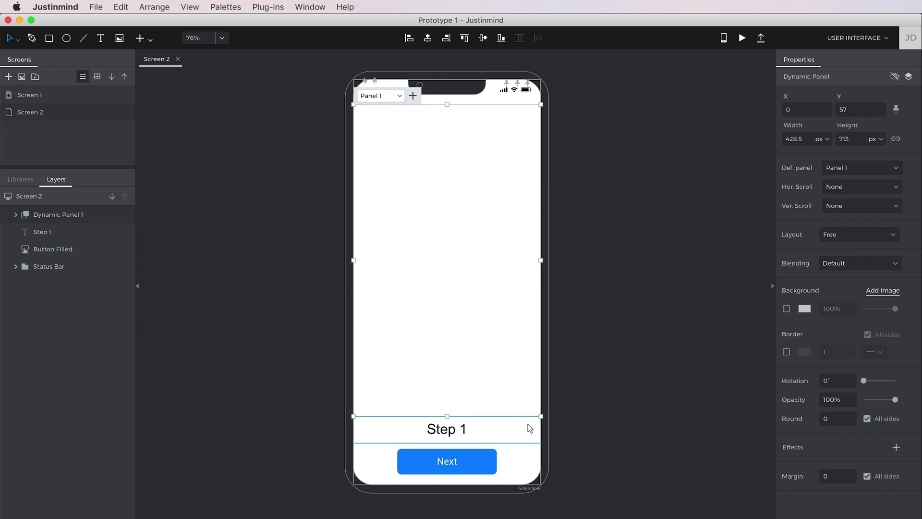
Move the Step 1 heading, the Next button and Rectangle 1 into Panel 1.
click(509, 430)
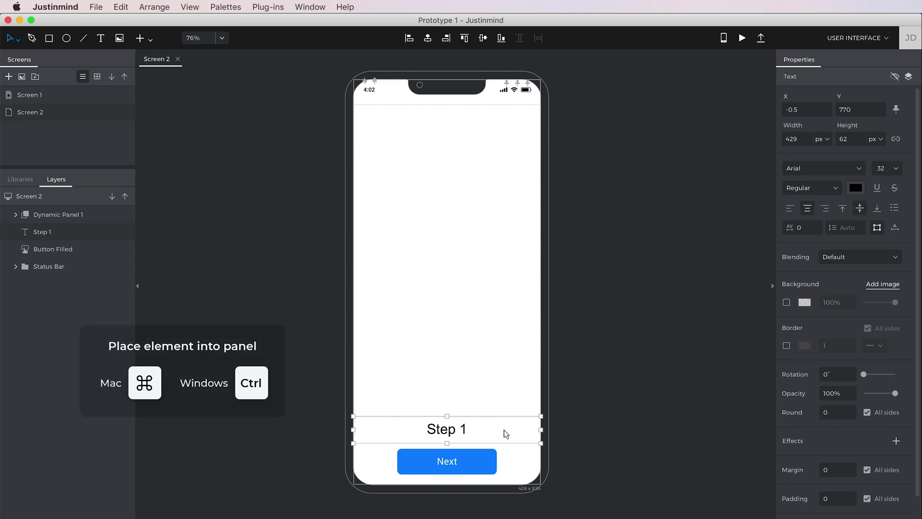
drag(504, 429, 503, 118)
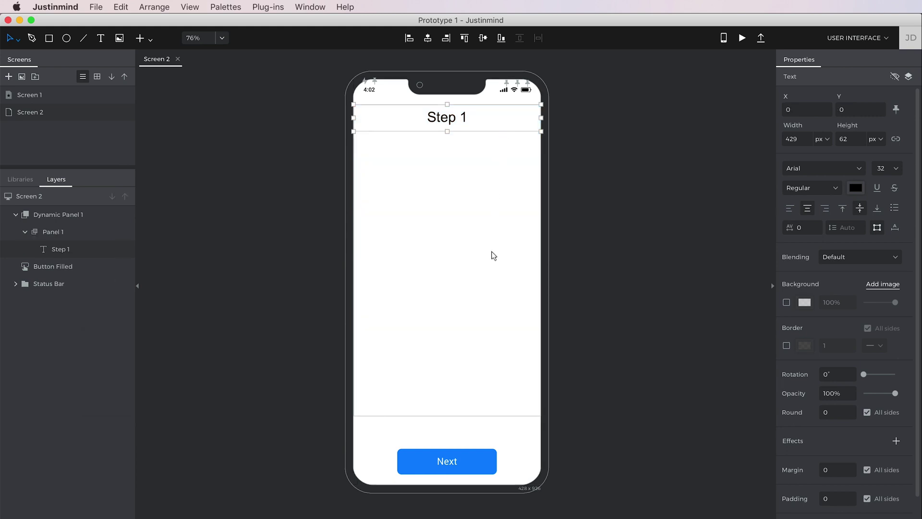
click(482, 462)
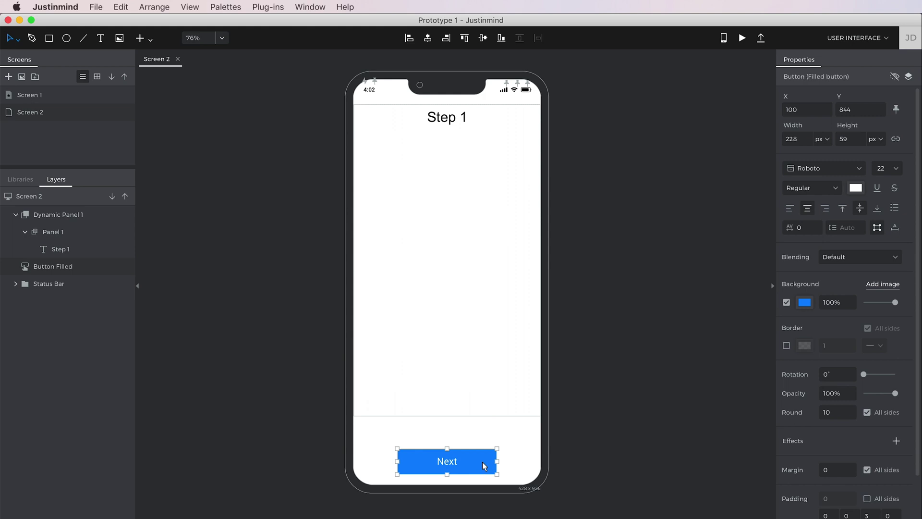
drag(483, 464, 482, 387)
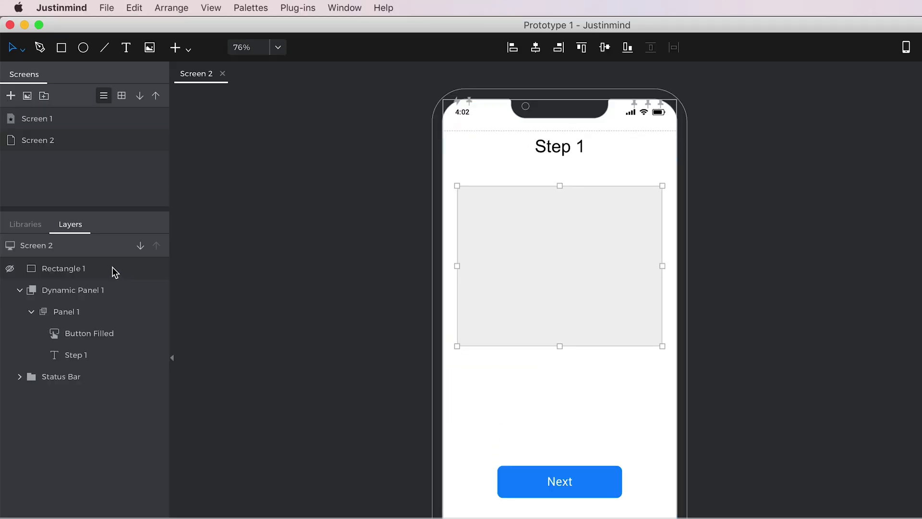
drag(115, 272, 120, 323)
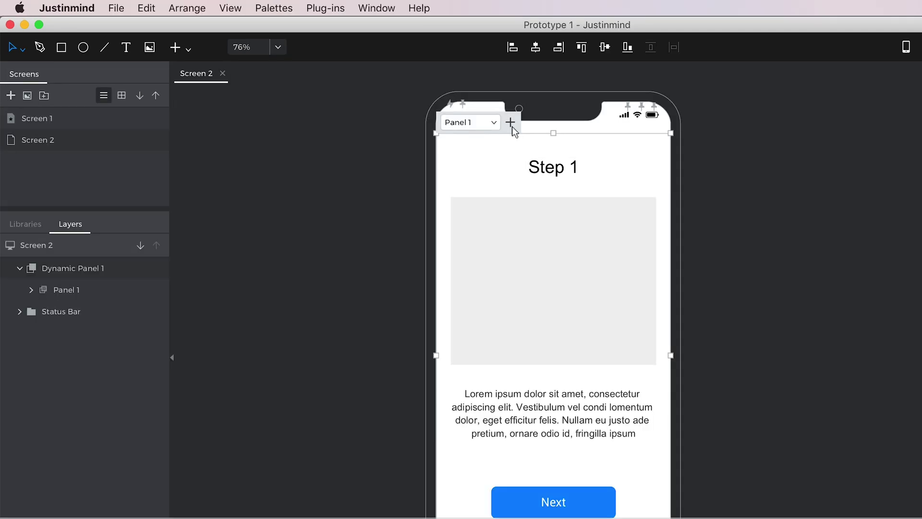
Add Panel 2 to Dynamic Panel 1 and display the empty Panel 2 on the canvas.
click(511, 123)
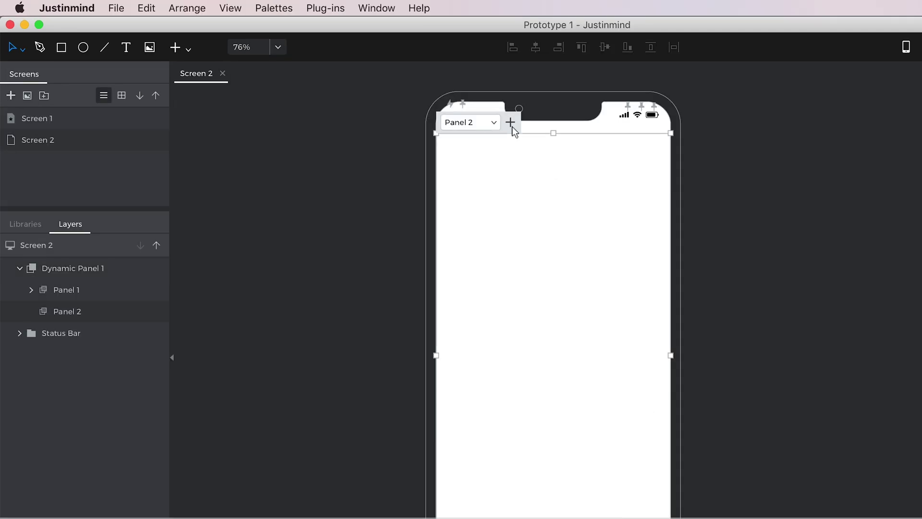
click(494, 122)
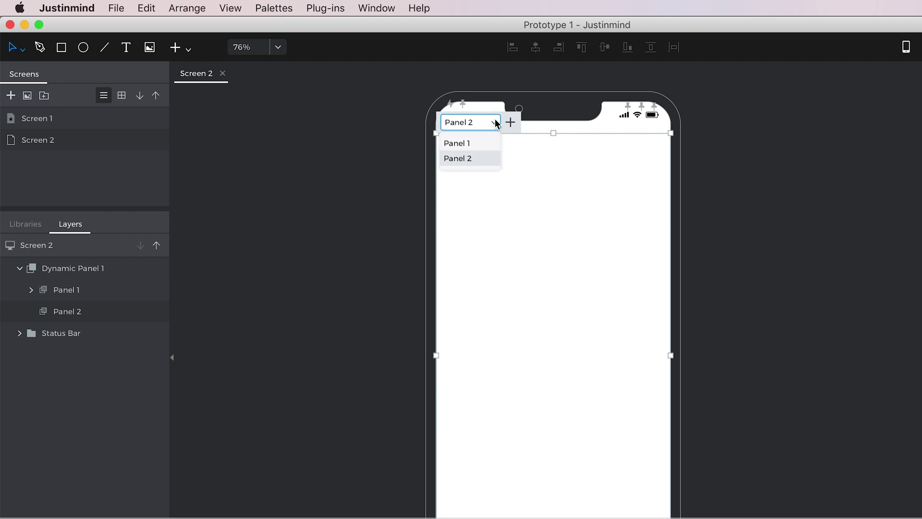
click(492, 143)
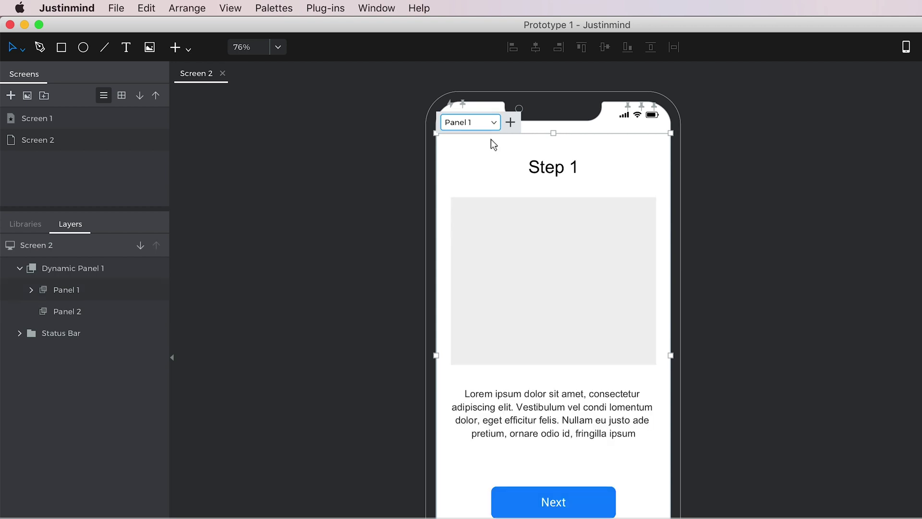
click(122, 317)
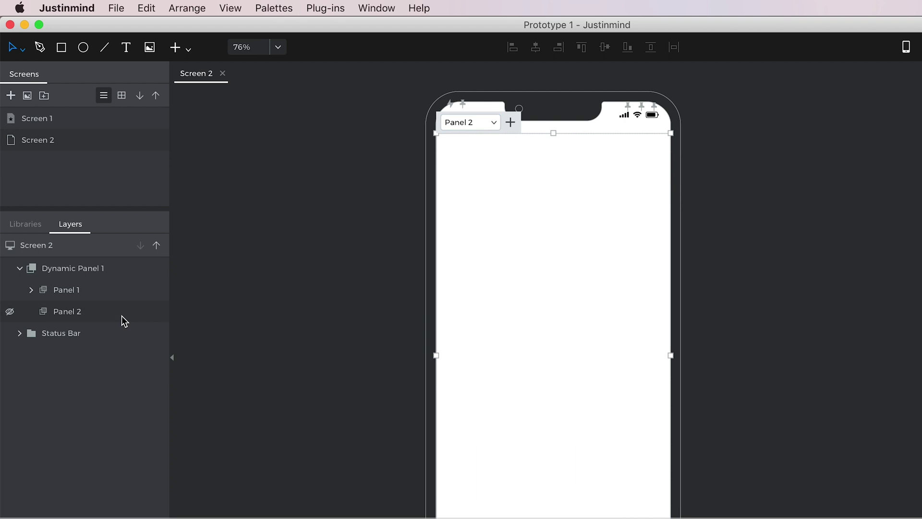
Add a horizontally centred 'Choose your role' heading at the top of Panel 2.
click(127, 48)
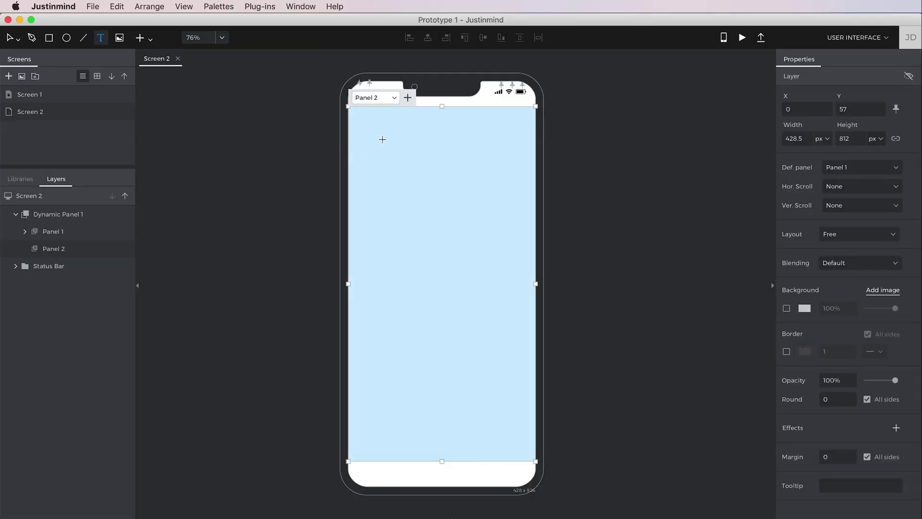
click(382, 139)
text(Choose your role)
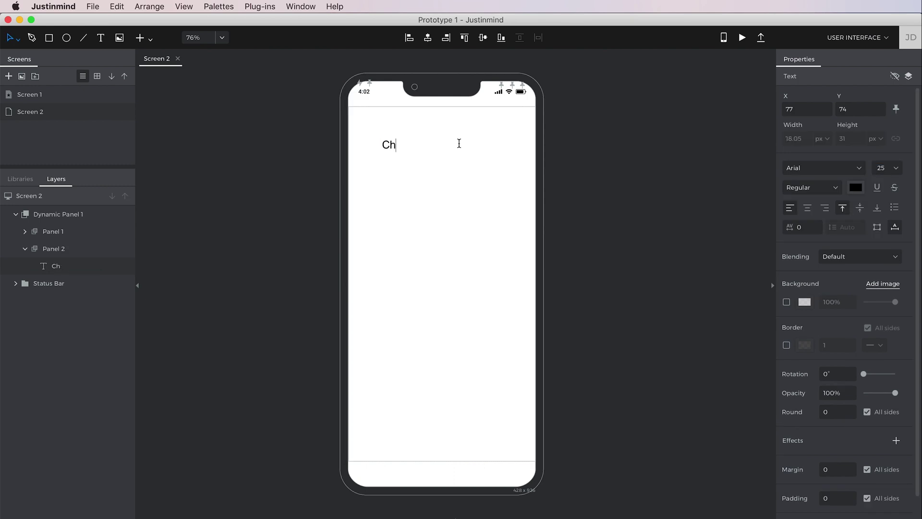
click(453, 155)
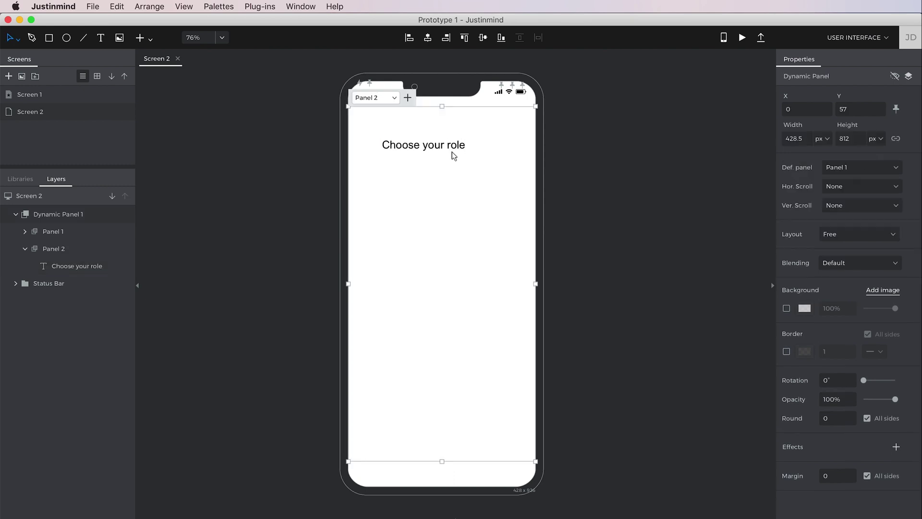
click(446, 147)
click(427, 37)
Draw a Button near the bottom of Panel 2, then select Panel 1 in Layers.
click(143, 41)
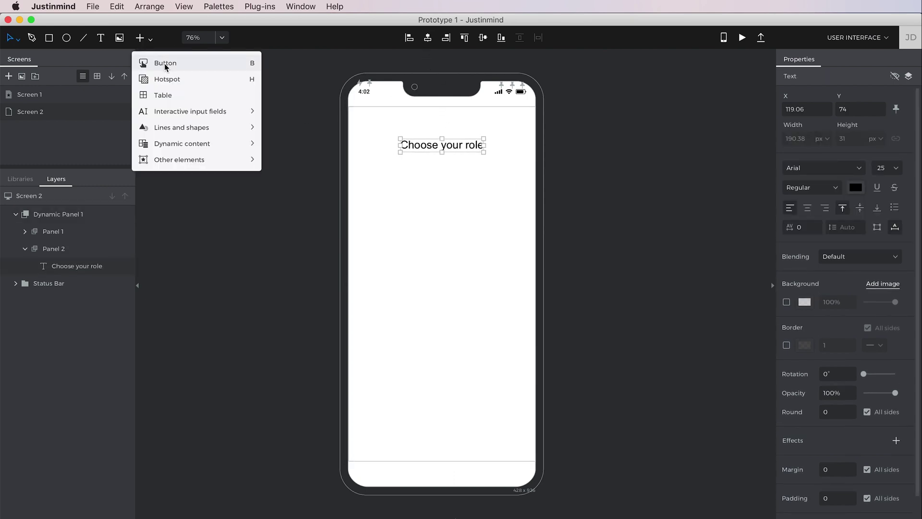
click(165, 62)
drag(377, 410, 513, 443)
click(563, 423)
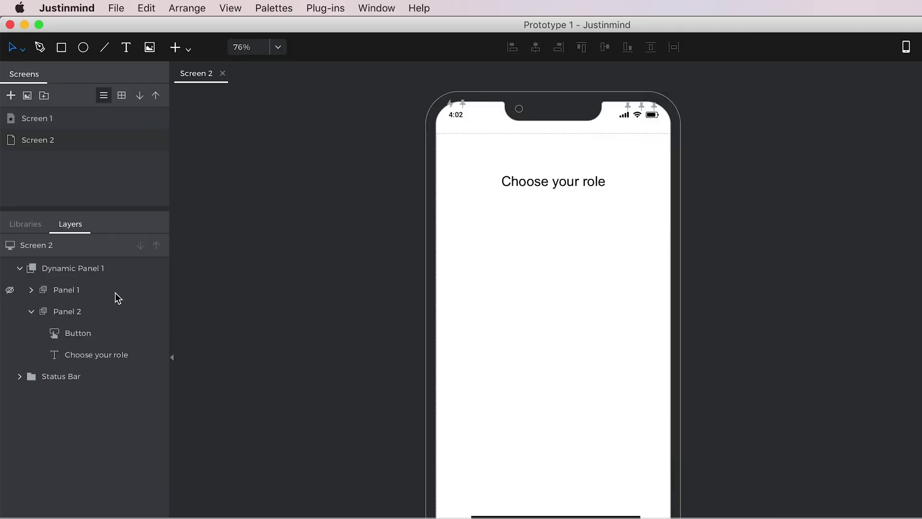
click(85, 231)
Duplicate Panel 1 to create Panel 3.
right_click(84, 231)
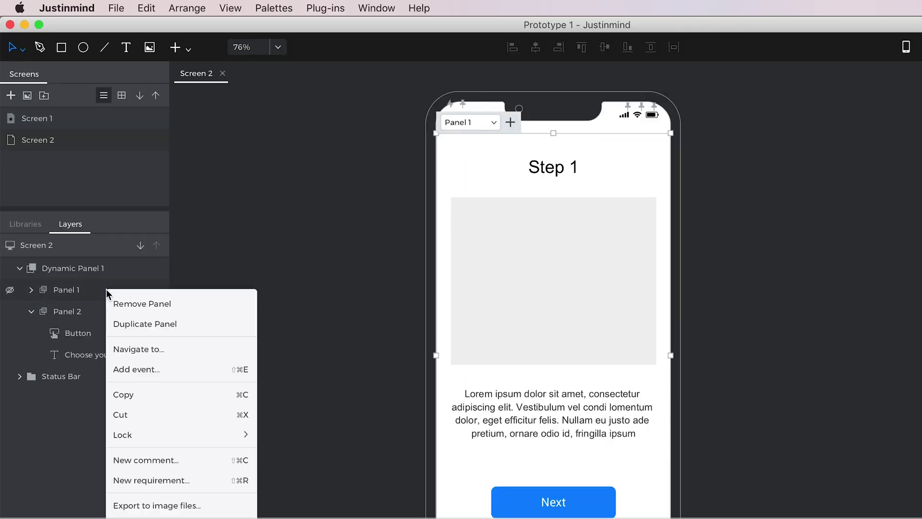
click(191, 326)
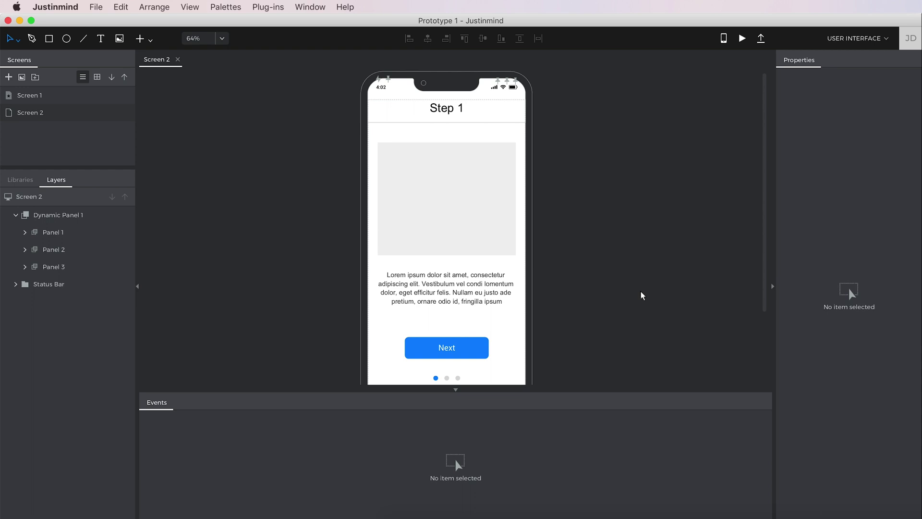
Give Step 1's Next button an On Tap event activating Panel 2 with Slide left transition.
click(481, 357)
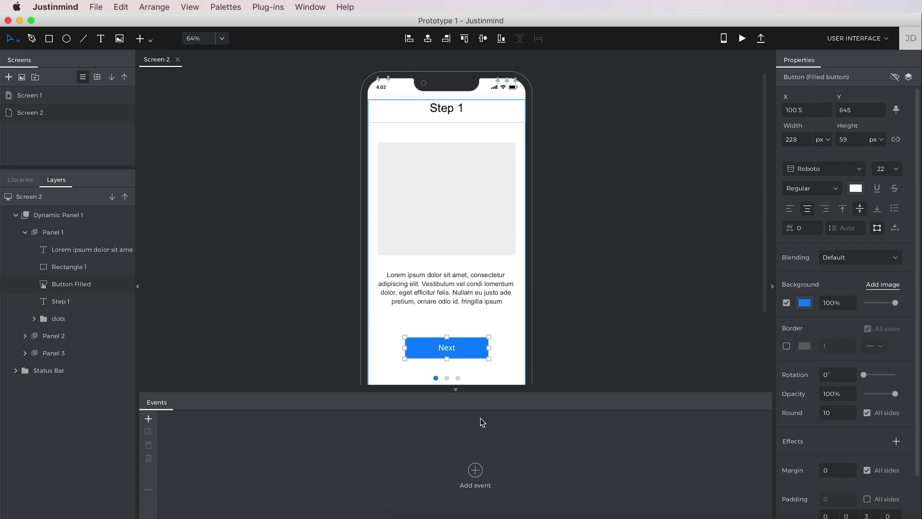
click(475, 472)
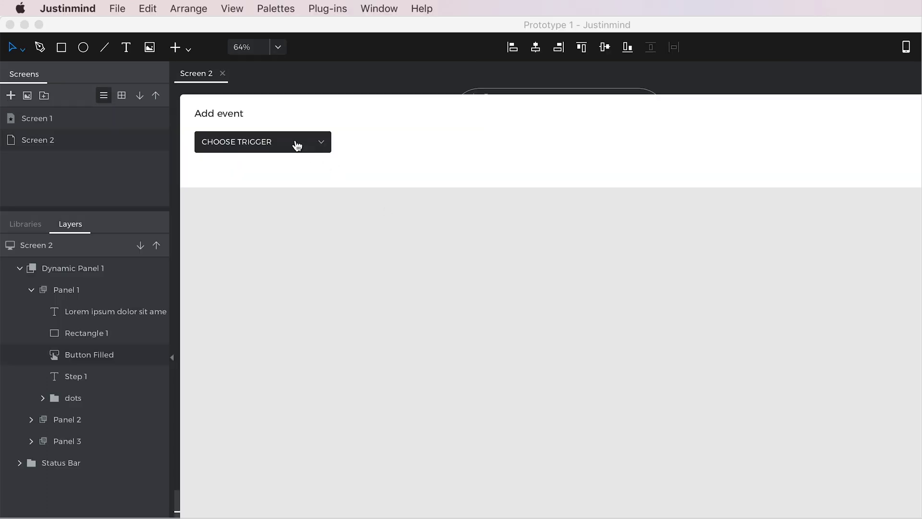
click(237, 112)
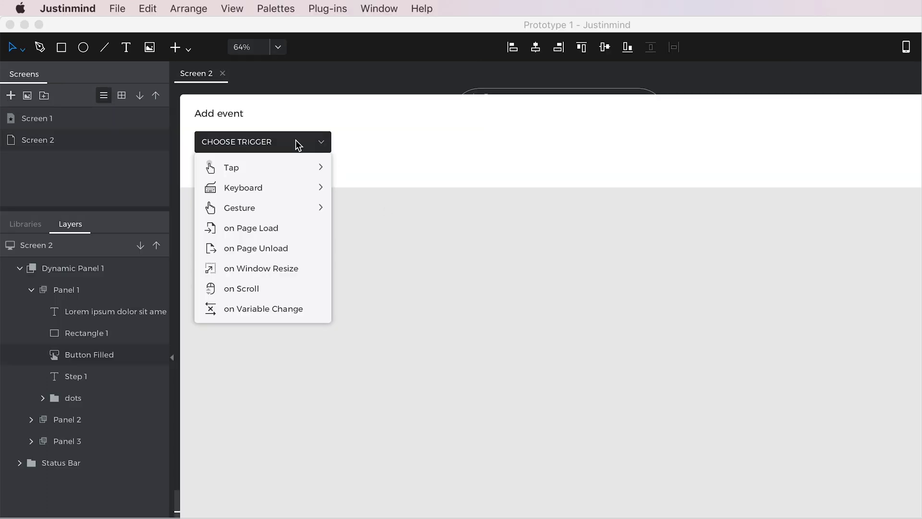
mouse_move(230, 129)
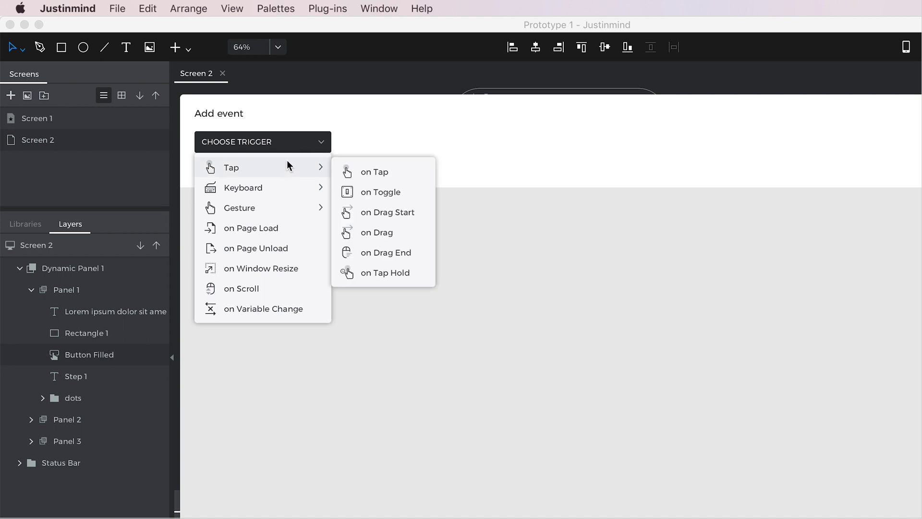
click(411, 177)
click(479, 146)
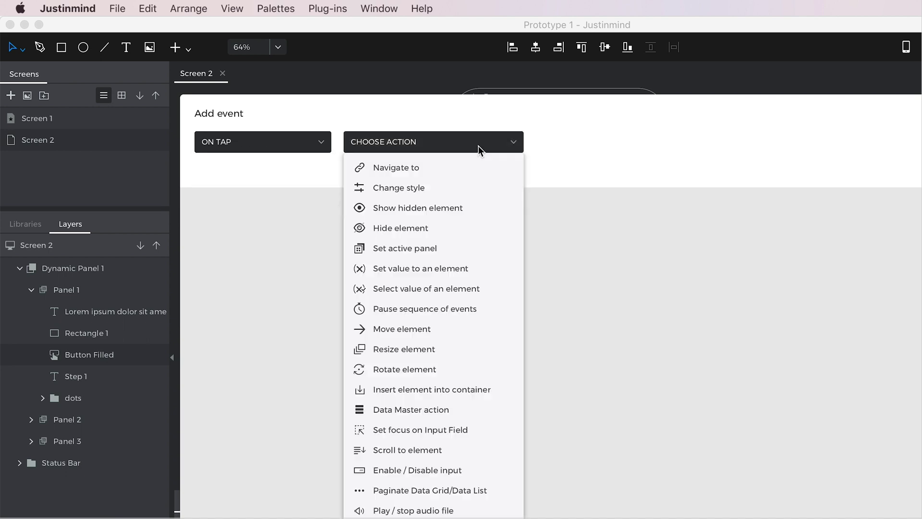
click(485, 249)
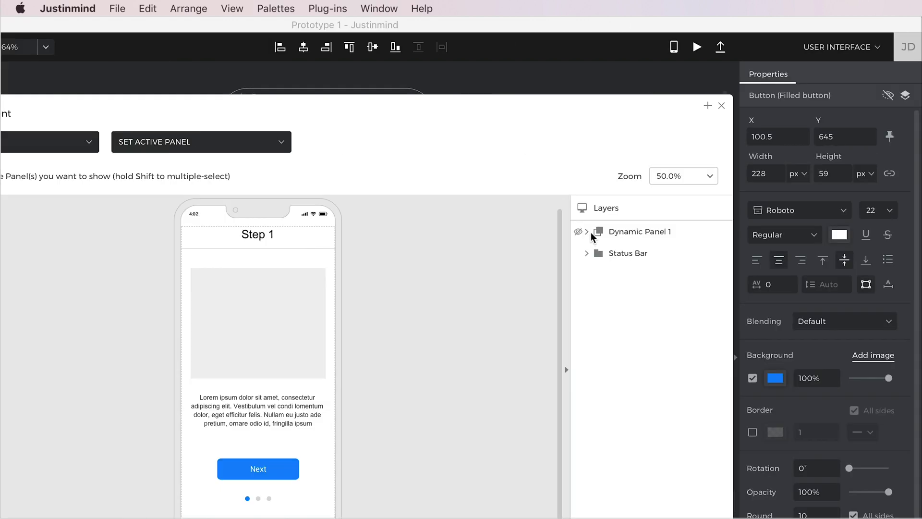
click(588, 233)
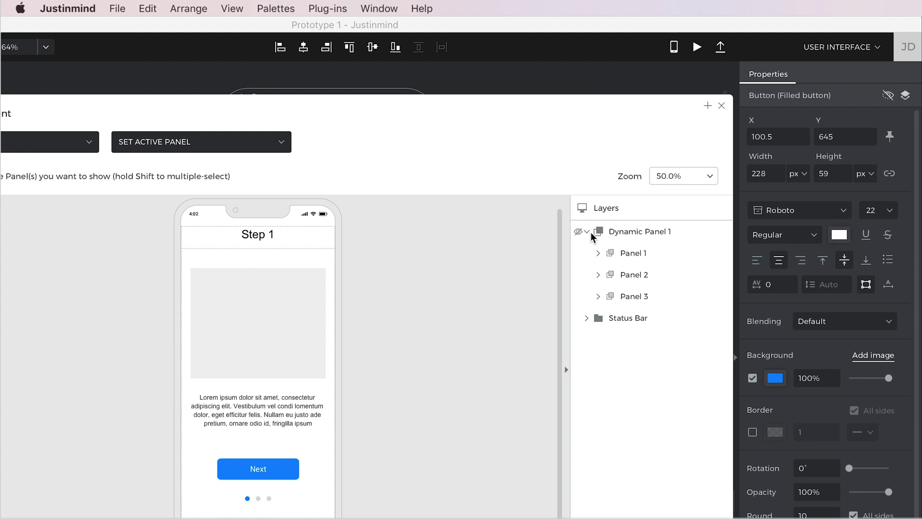
click(667, 281)
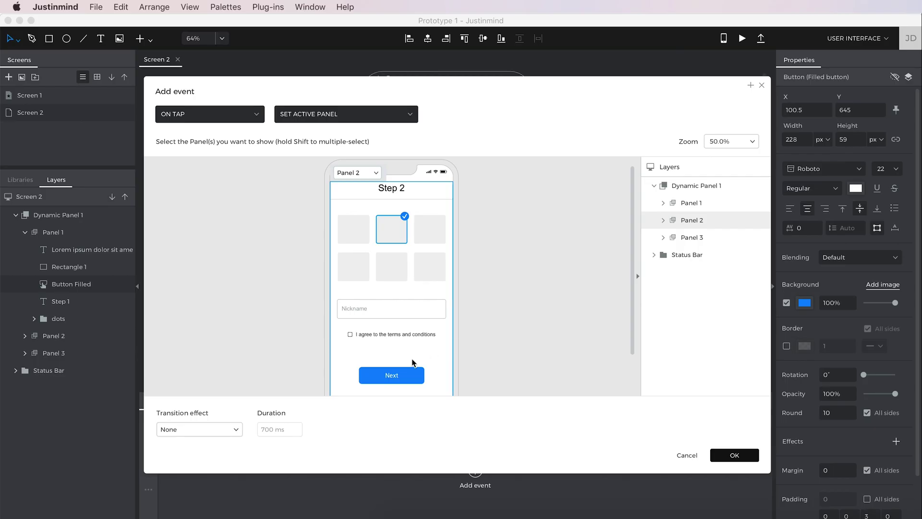
click(234, 429)
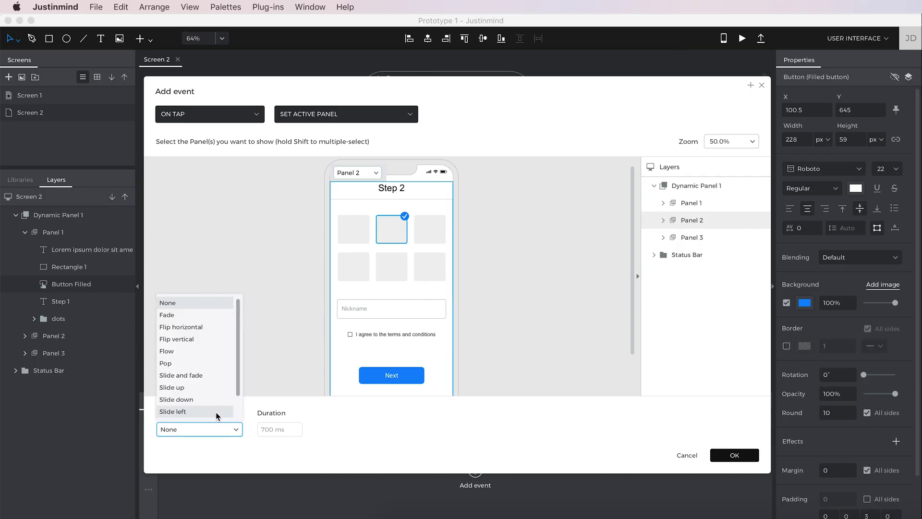
click(219, 413)
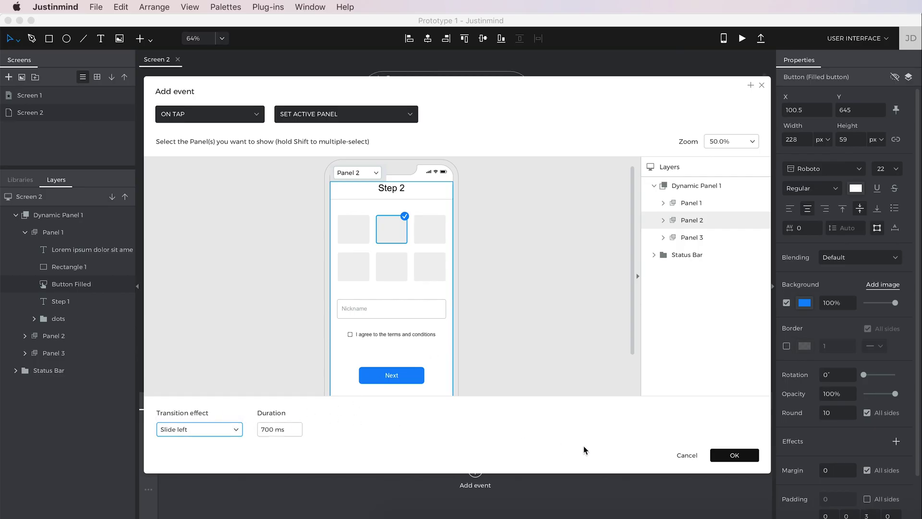
click(729, 456)
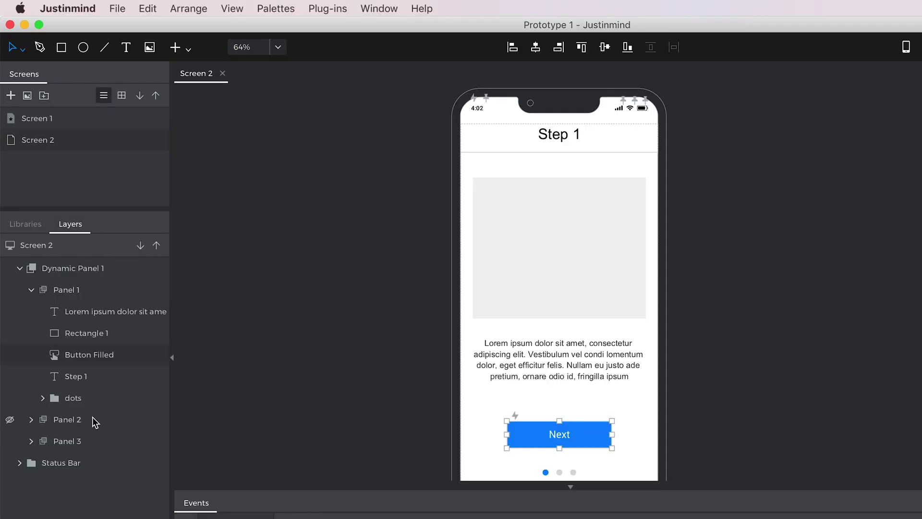
On Panel 2, add an On Tap 'Set active panel' event to the Next button.
click(93, 417)
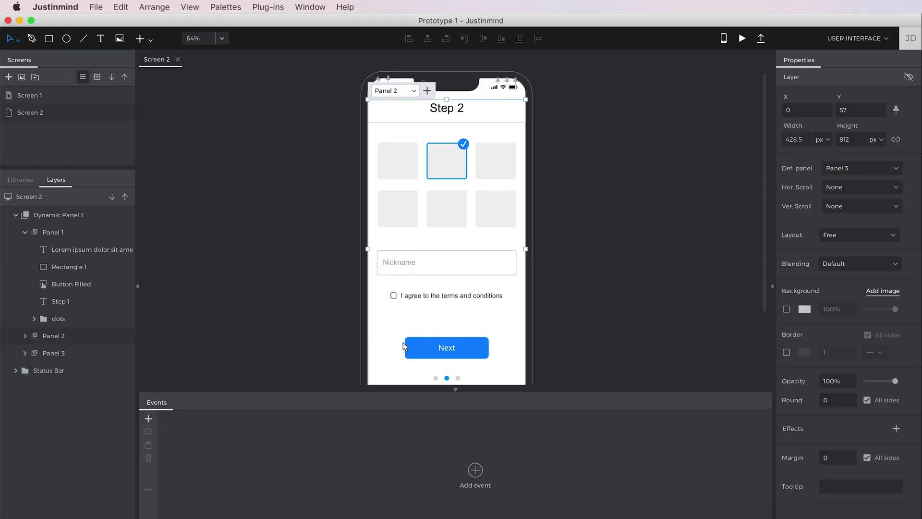
click(521, 434)
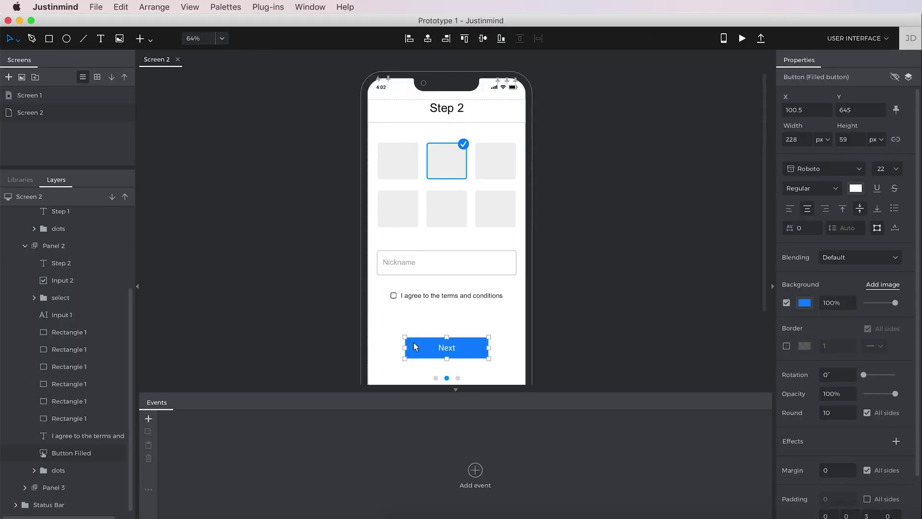
click(475, 470)
click(220, 116)
mouse_move(240, 132)
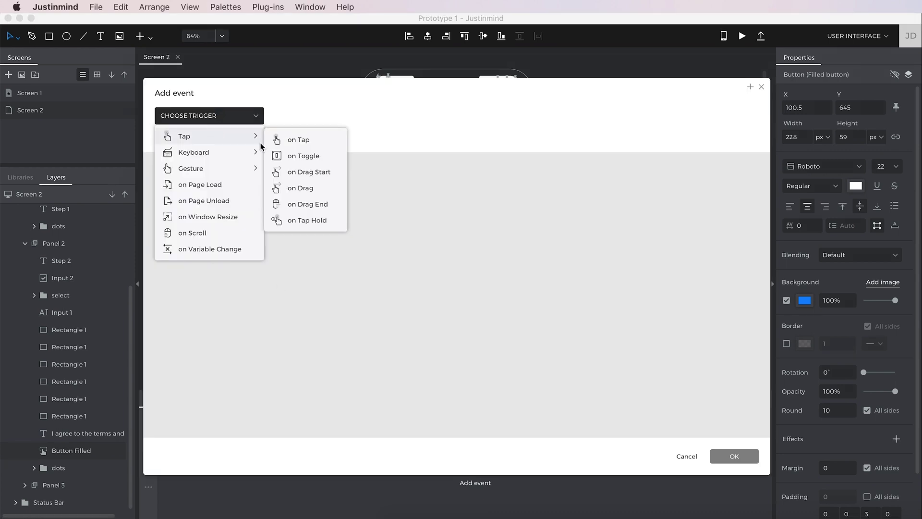
click(308, 140)
click(356, 121)
click(369, 203)
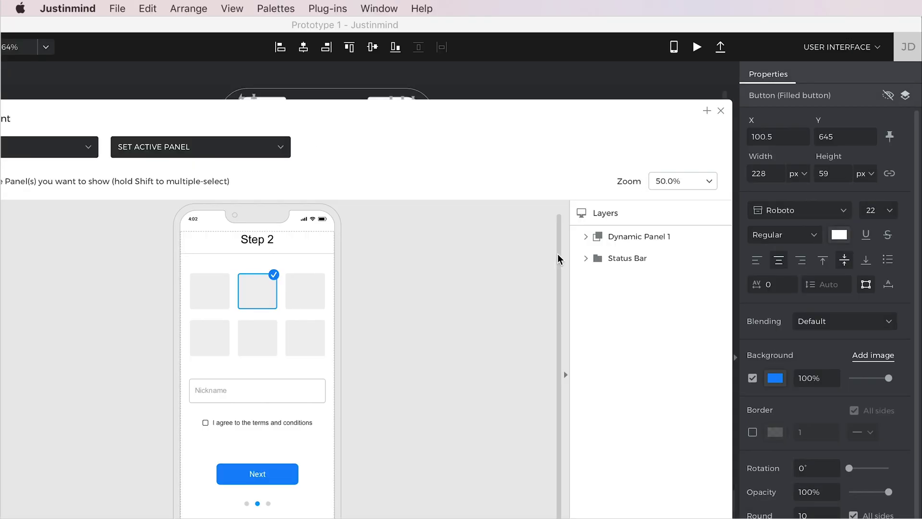
Target Panel 3 with a Slide left transition, confirm, and run the simulation.
click(586, 236)
click(638, 303)
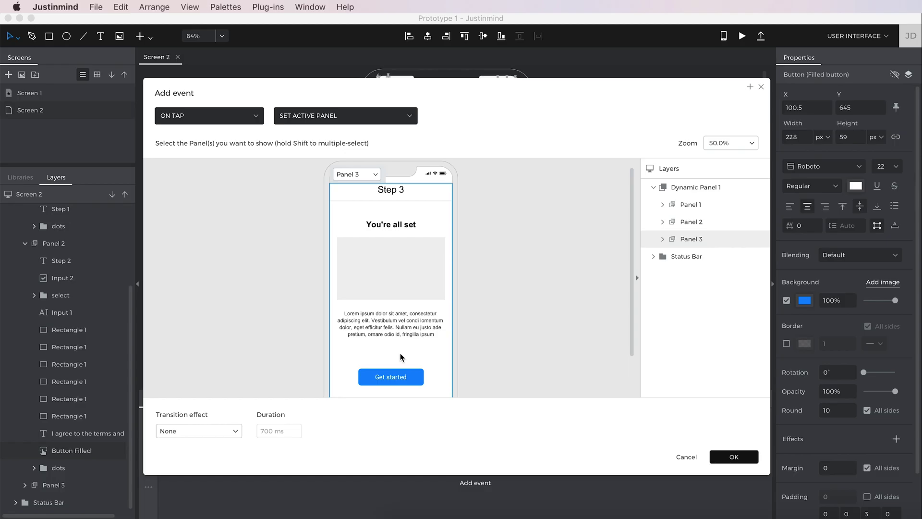
click(212, 431)
click(206, 414)
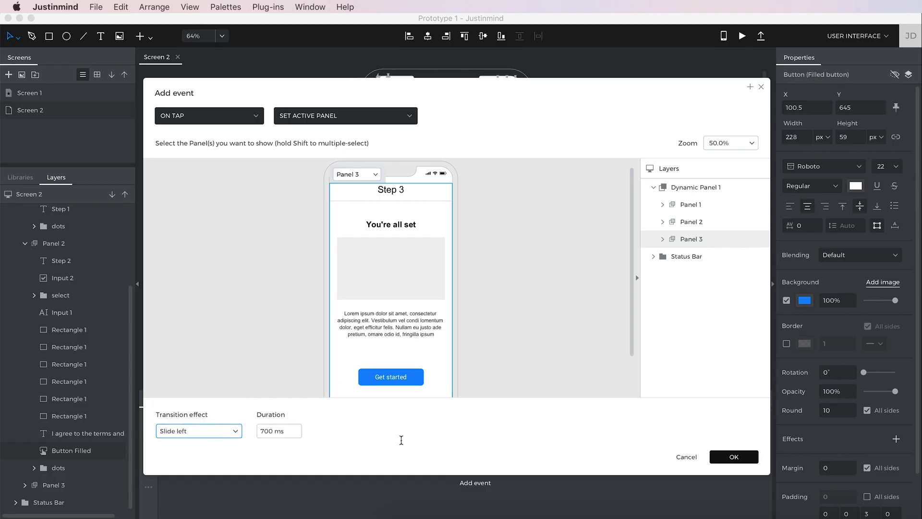
click(731, 458)
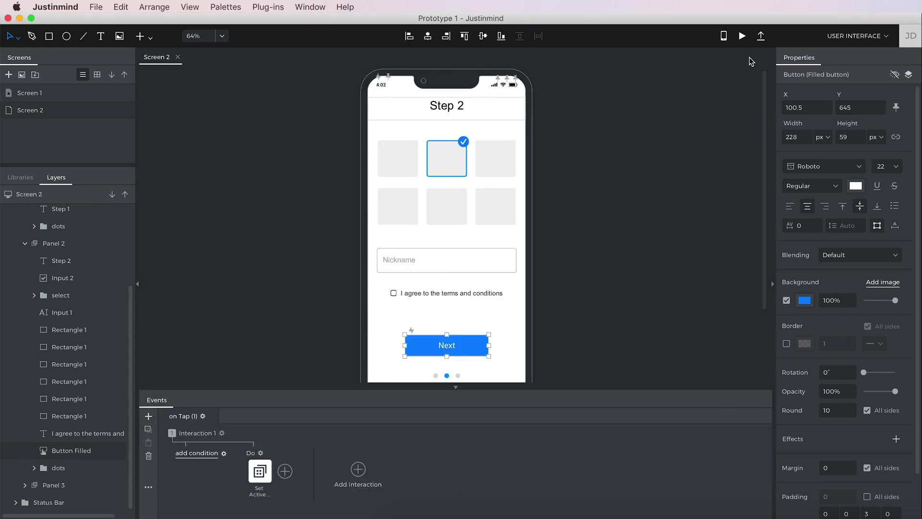
click(744, 39)
Advance the Chrome simulation through Step 2 to the Step 3 "You're all set" screen.
click(487, 408)
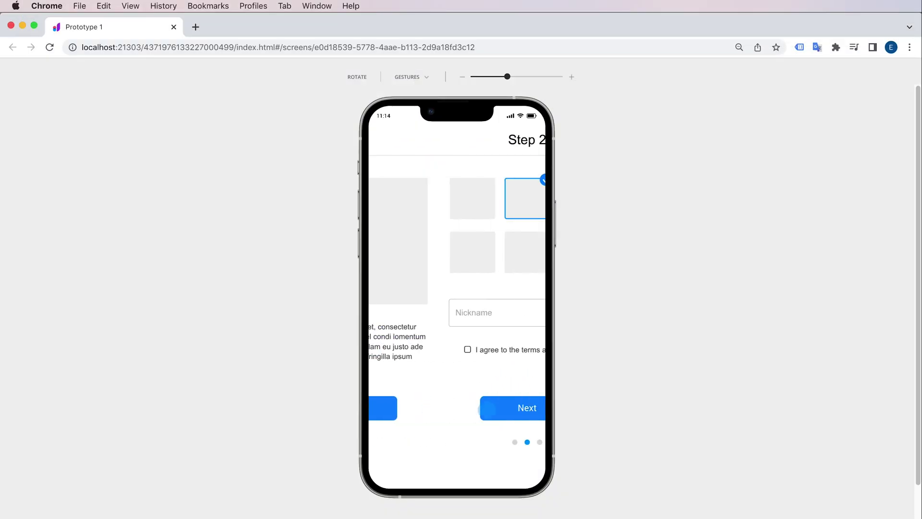
click(486, 408)
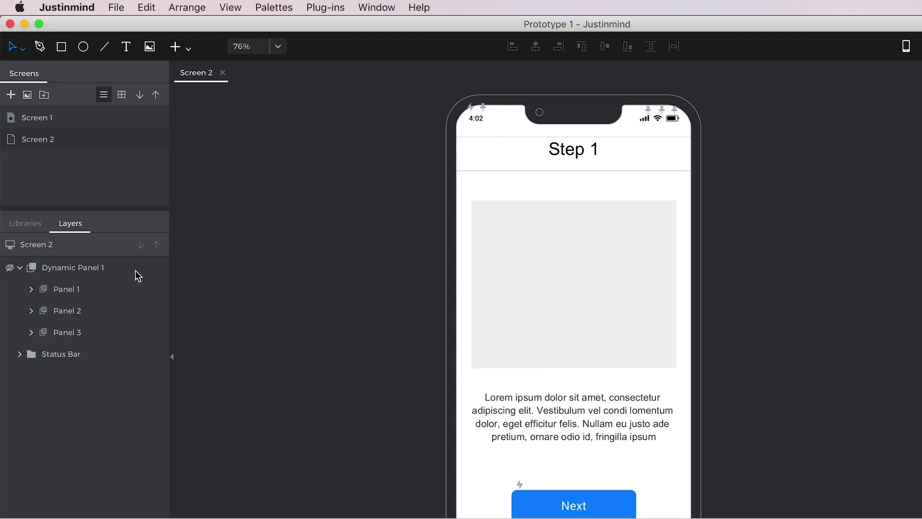
Change Dynamic Panel 1's default panel from Panel 1 to Panel 3.
click(108, 218)
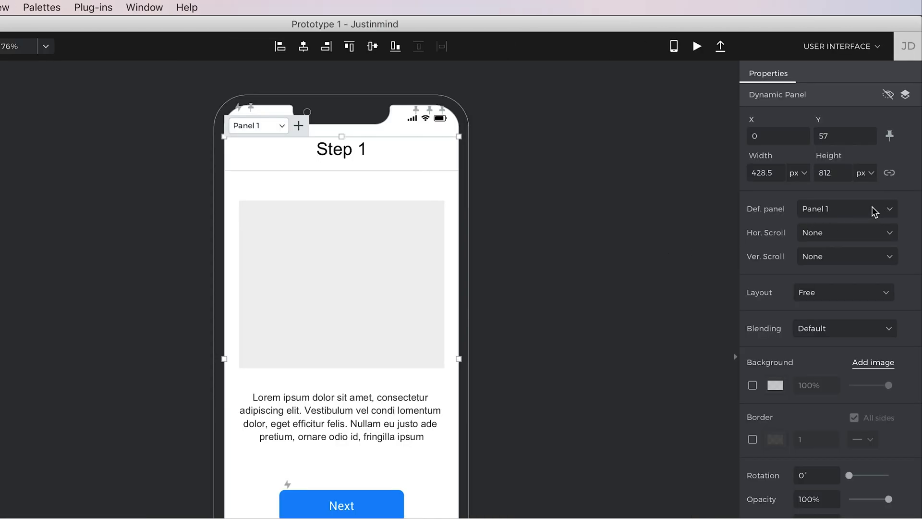
click(875, 211)
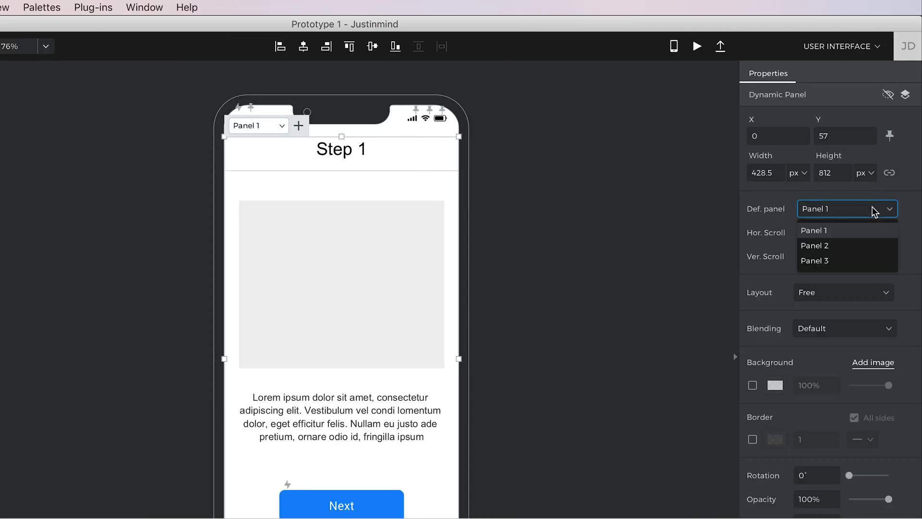
click(868, 265)
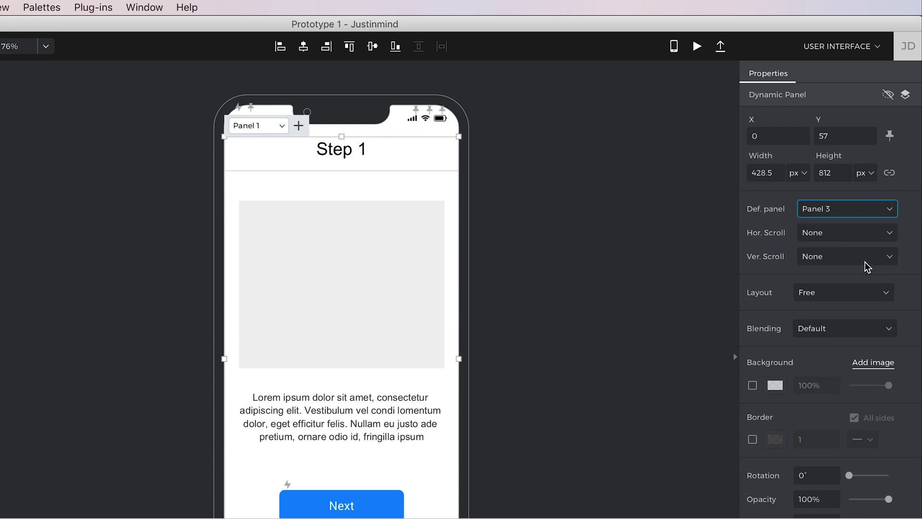